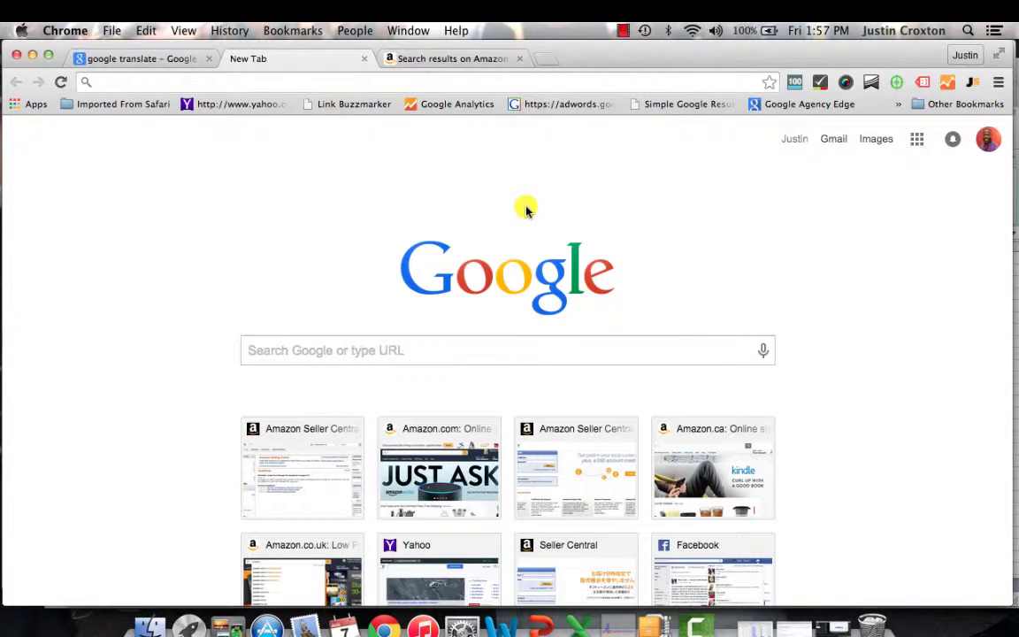
Bring up the 'google translate' search results and place the cursor in the translator's empty text box.
{"action": "left_click", "coordinate": [171, 61]}
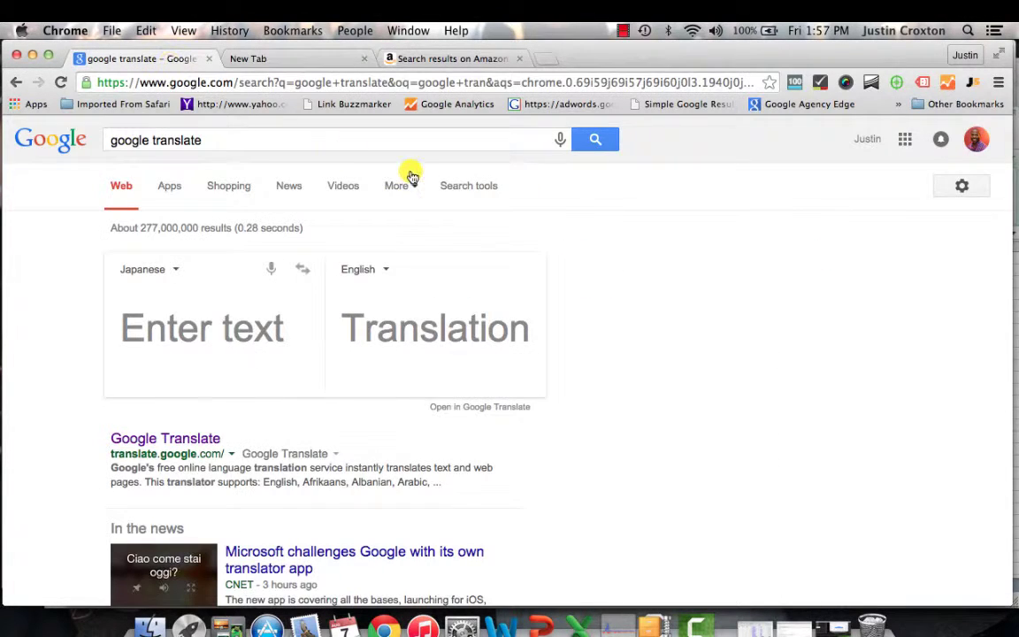
{"action": "left_click", "coordinate": [223, 325]}
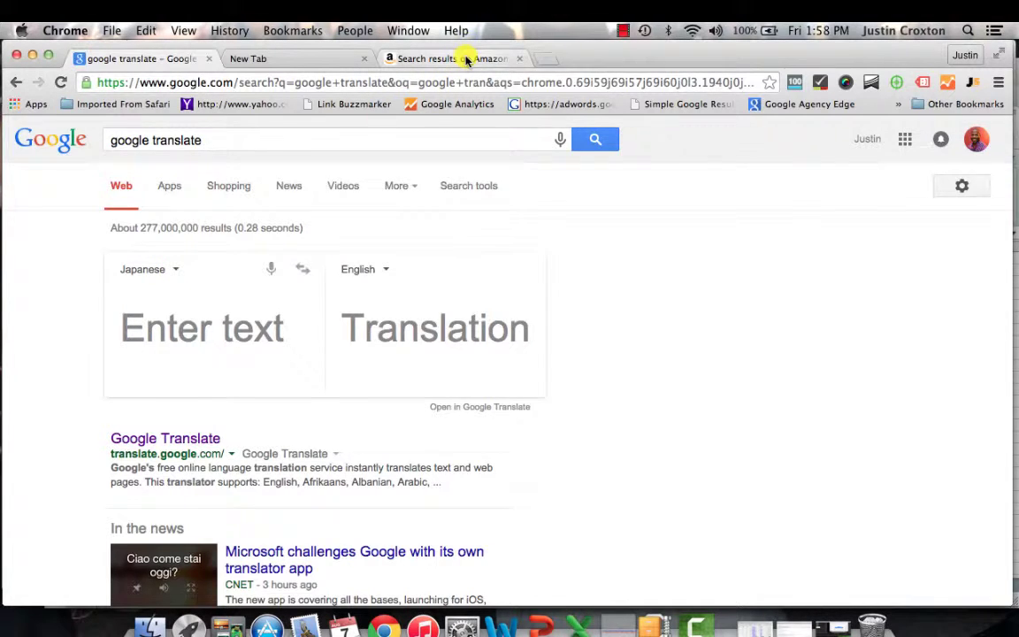
Rerun the 'fanny pack' search on Amazon.de and scroll through the belt bag listings.
{"action": "left_click", "coordinate": [421, 57]}
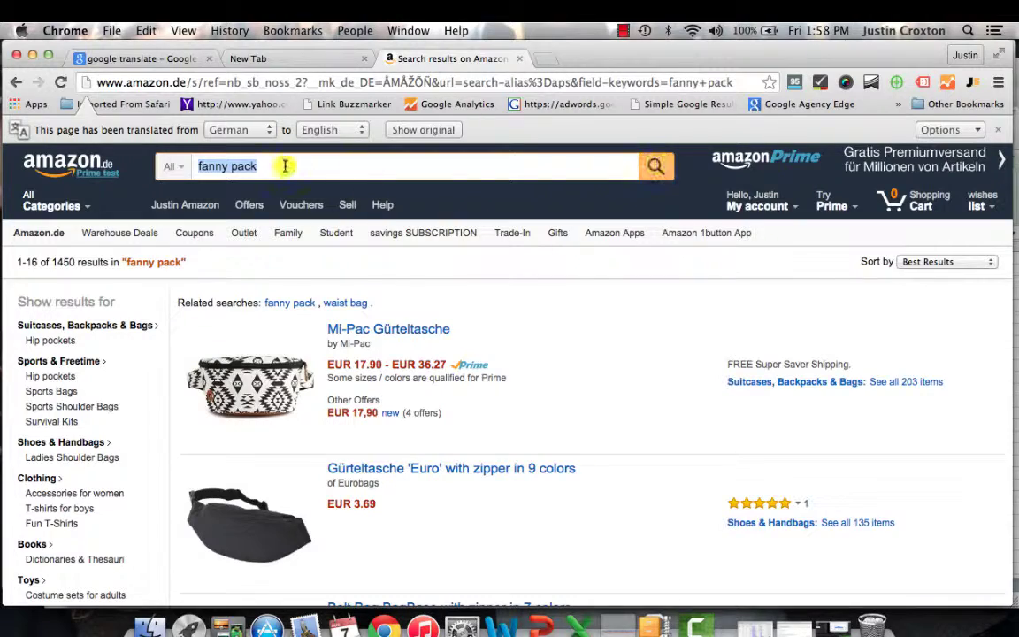
{"action": "left_click", "coordinate": [654, 165]}
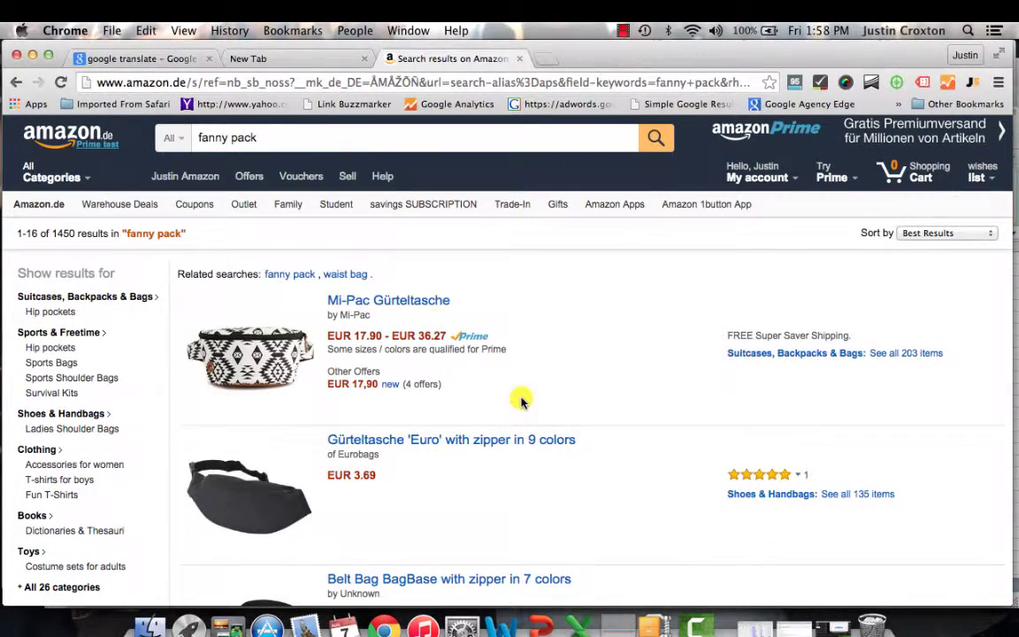
{"action": "scroll", "coordinate": [521, 400], "scroll_direction": "down", "scroll_amount": 3}
{"action": "scroll", "coordinate": [521, 400], "scroll_direction": "down", "scroll_amount": 4}
{"action": "scroll", "coordinate": [520, 397], "scroll_direction": "up", "scroll_amount": 3}
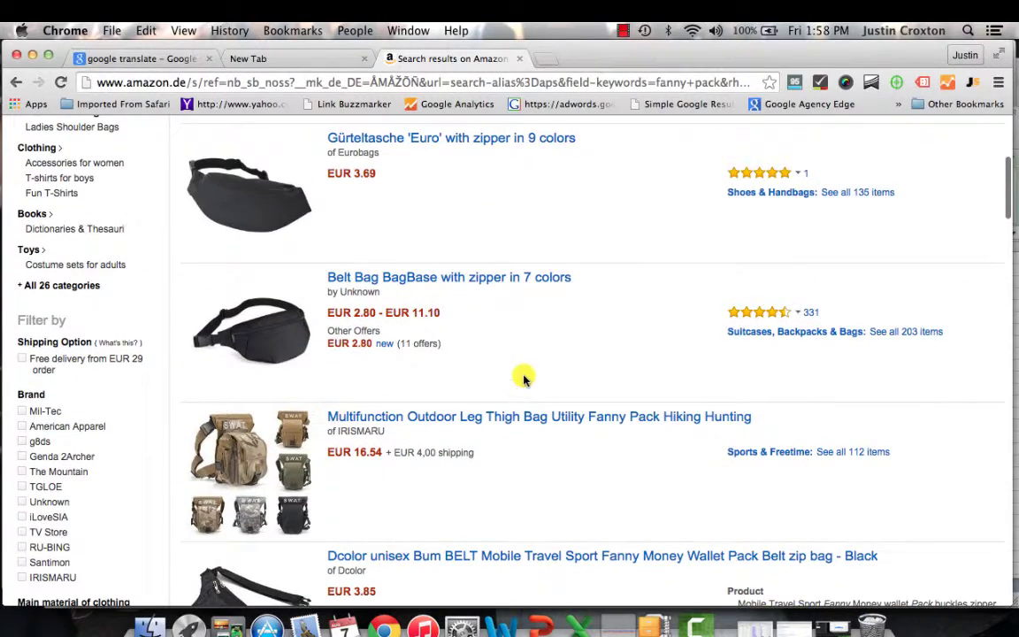
{"action": "scroll", "coordinate": [522, 376], "scroll_direction": "up", "scroll_amount": 1}
{"action": "scroll", "coordinate": [523, 379], "scroll_direction": "up", "scroll_amount": 4}
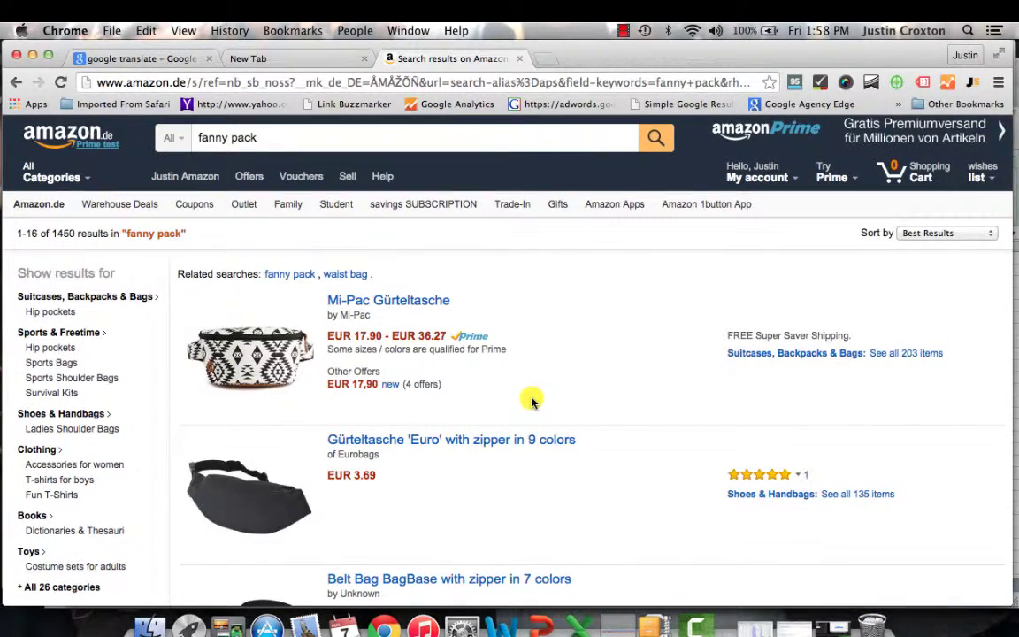
{"action": "scroll", "coordinate": [530, 401], "scroll_direction": "down", "scroll_amount": 10}
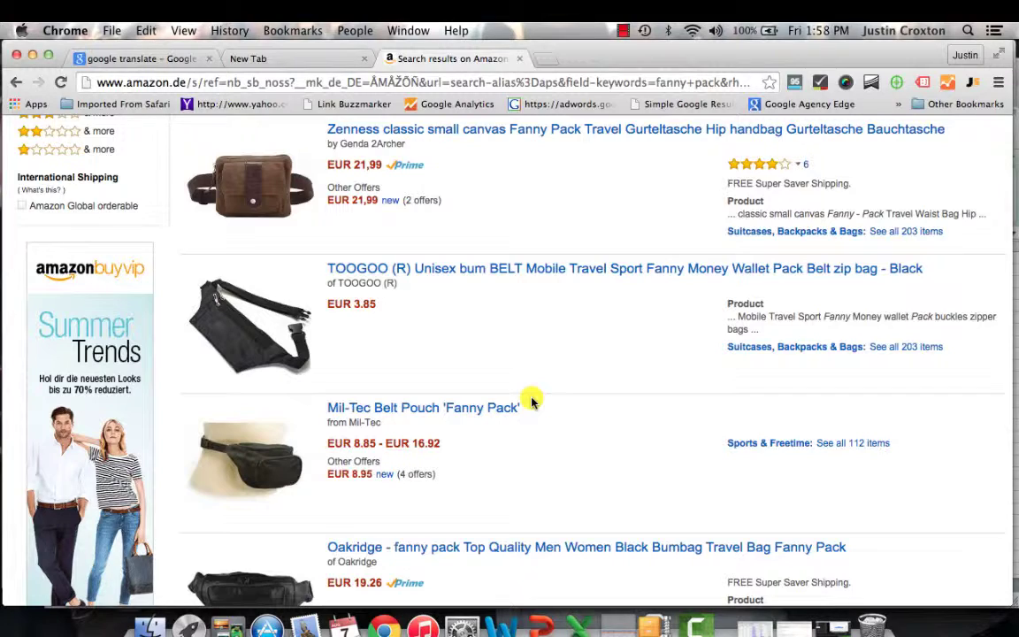
{"action": "scroll", "coordinate": [530, 400], "scroll_direction": "up", "scroll_amount": 10}
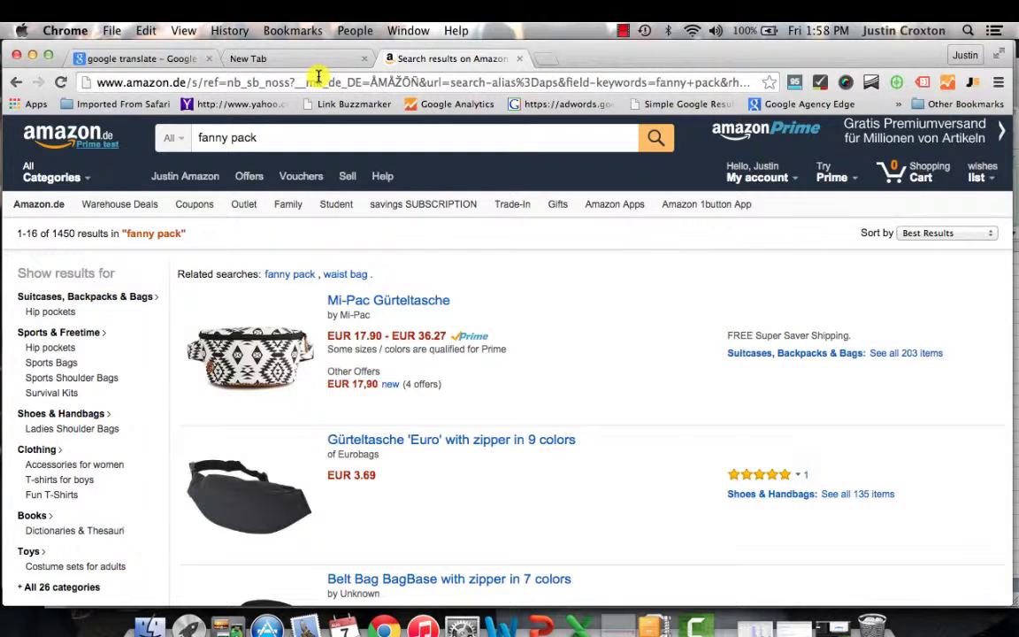
Enter 'fanny pack' into the Google Search translate widget.
{"action": "left_click", "coordinate": [168, 58]}
{"action": "left_click", "coordinate": [203, 315]}
{"action": "type", "text": "fanny "}
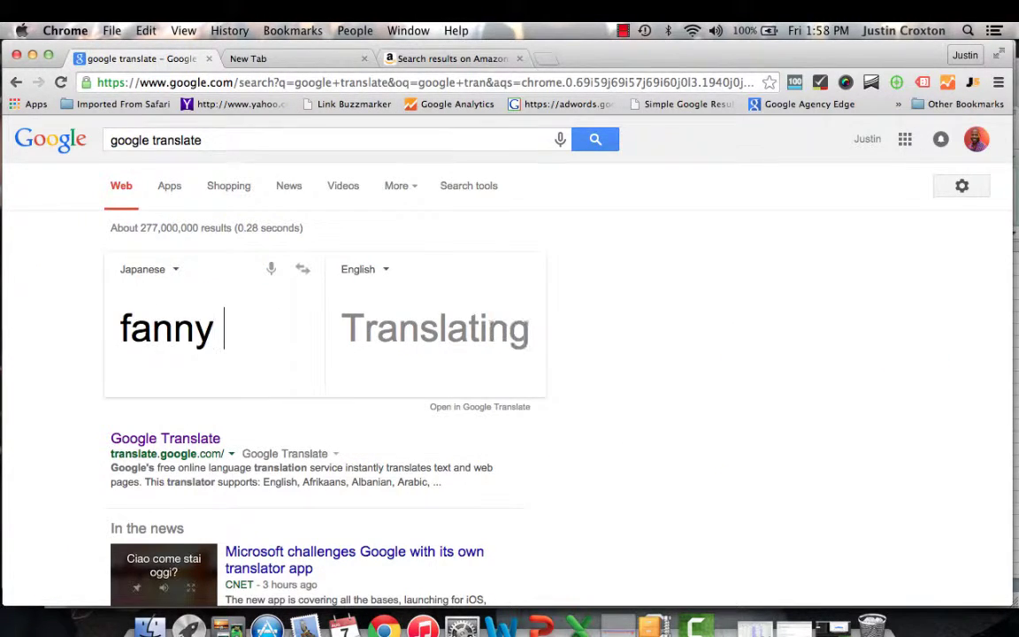
{"action": "type", "text": "pack"}
{"action": "key", "text": "Return"}
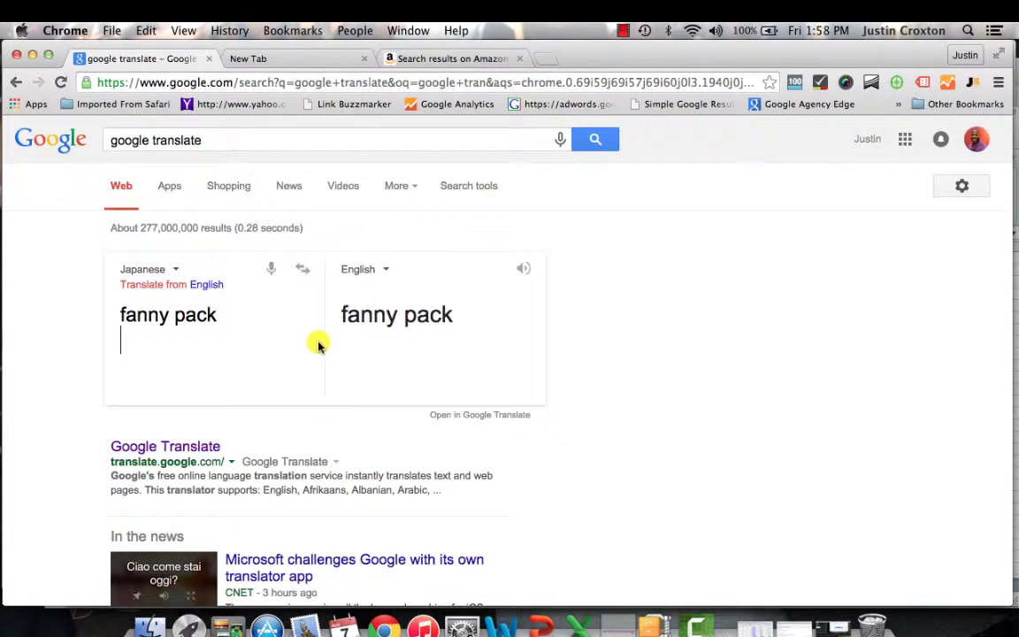
{"action": "key", "text": "BackSpace"}
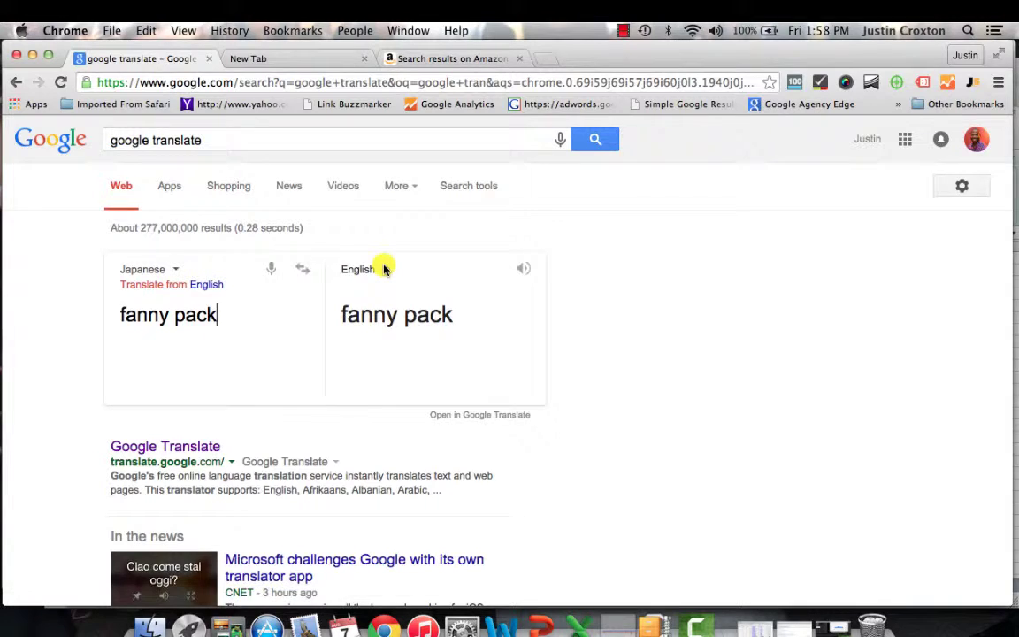
Translate from English to German and select the result 'Gürteltasche'.
{"action": "left_click", "coordinate": [206, 285]}
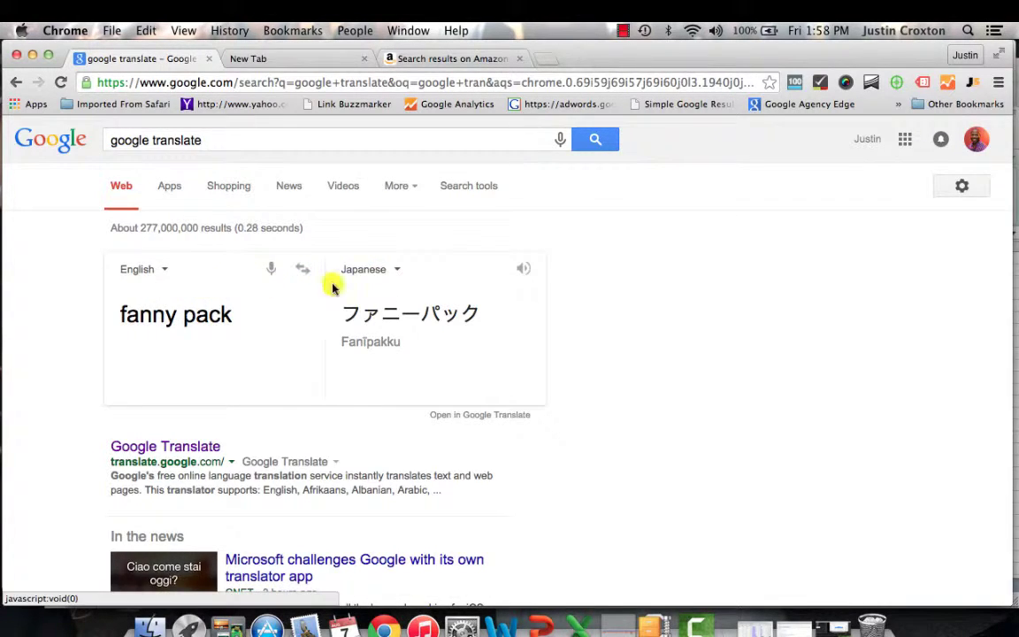
{"action": "left_click", "coordinate": [394, 270]}
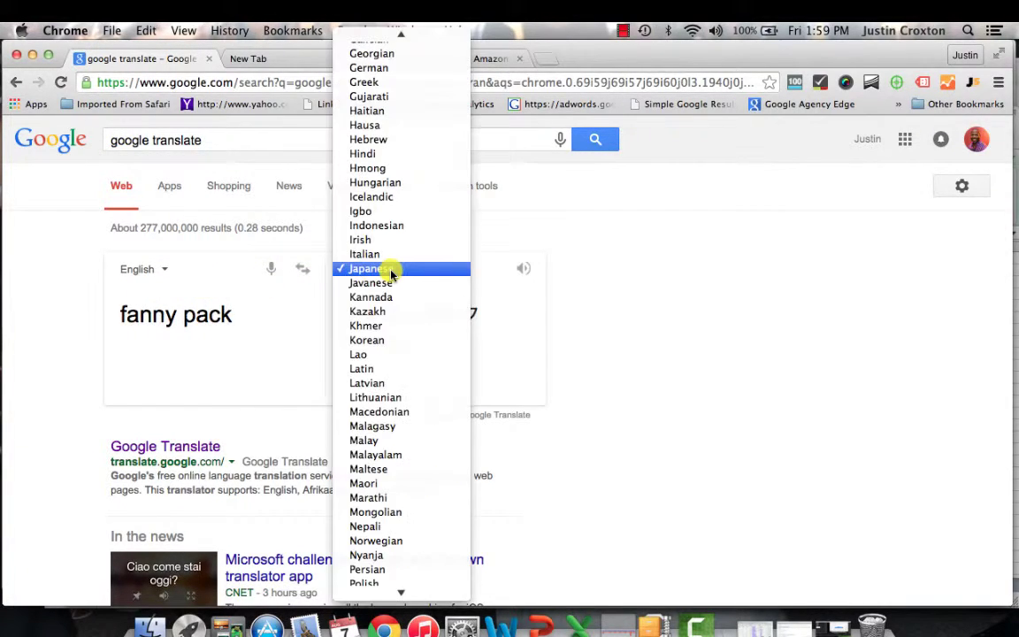
{"action": "left_click", "coordinate": [368, 68]}
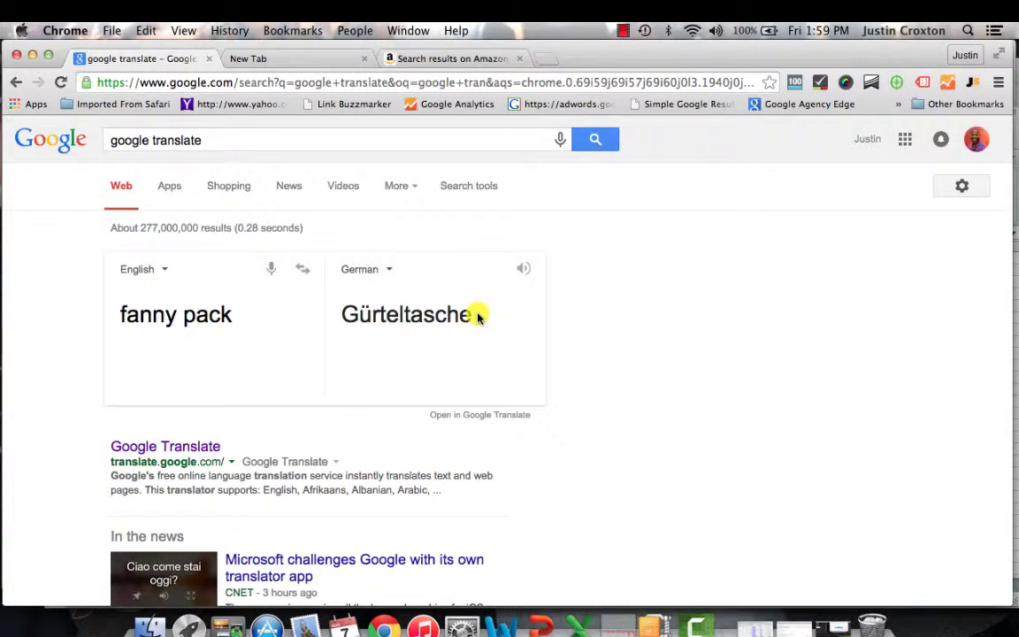
{"action": "left_click_drag", "start_coordinate": [476, 317], "coordinate": [350, 311]}
{"action": "key", "text": "super+c"}
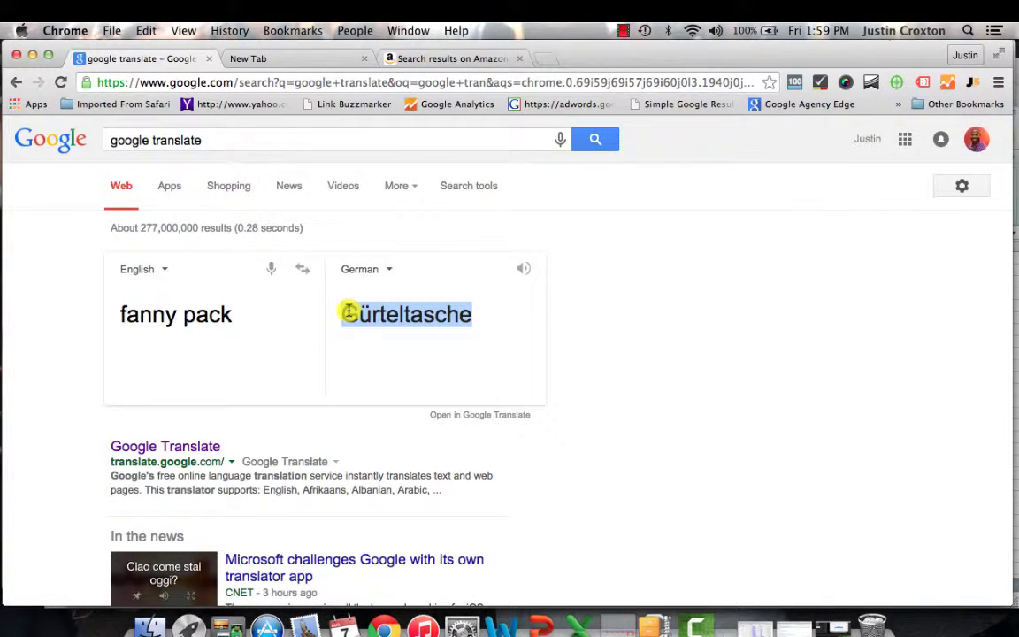
Replace the Amazon.de search with 'Gürteltasche', run it, and scroll back to the top of the results.
{"action": "left_click", "coordinate": [412, 59]}
{"action": "left_click_drag", "start_coordinate": [285, 139], "coordinate": [184, 139]}
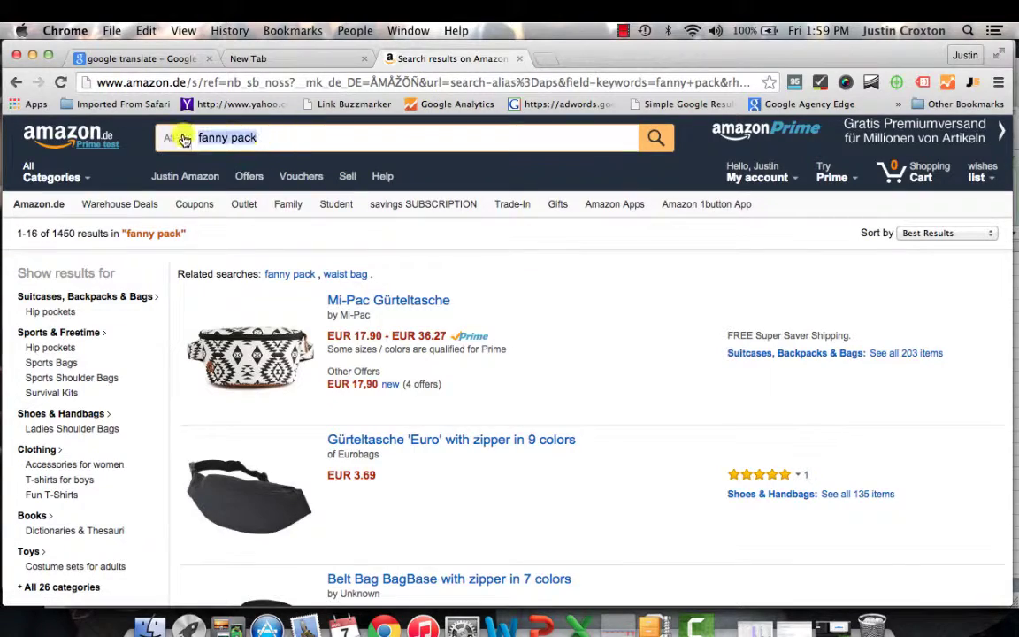
{"action": "key", "text": "super+v"}
{"action": "key", "text": "Return"}
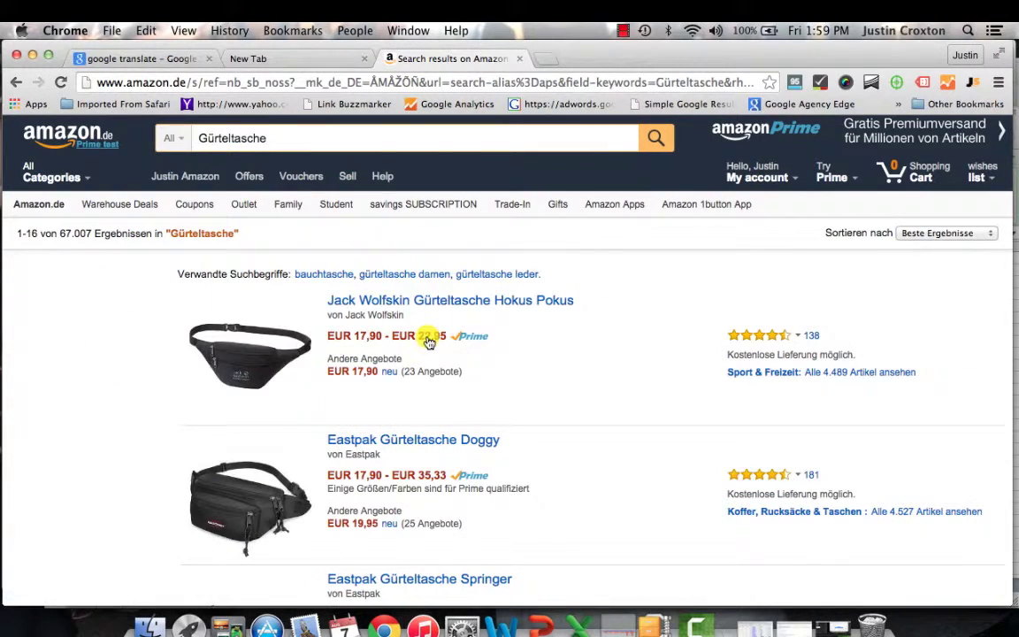
{"action": "scroll", "coordinate": [619, 370], "scroll_direction": "down", "scroll_amount": 15}
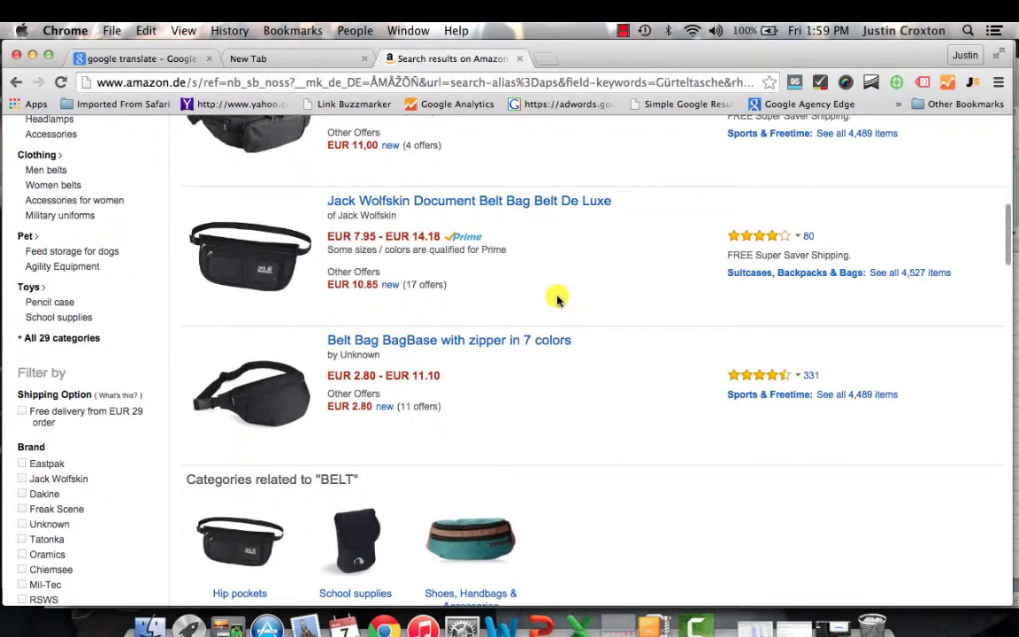
{"action": "scroll", "coordinate": [557, 298], "scroll_direction": "up", "scroll_amount": 3}
{"action": "scroll", "coordinate": [557, 298], "scroll_direction": "up", "scroll_amount": 5}
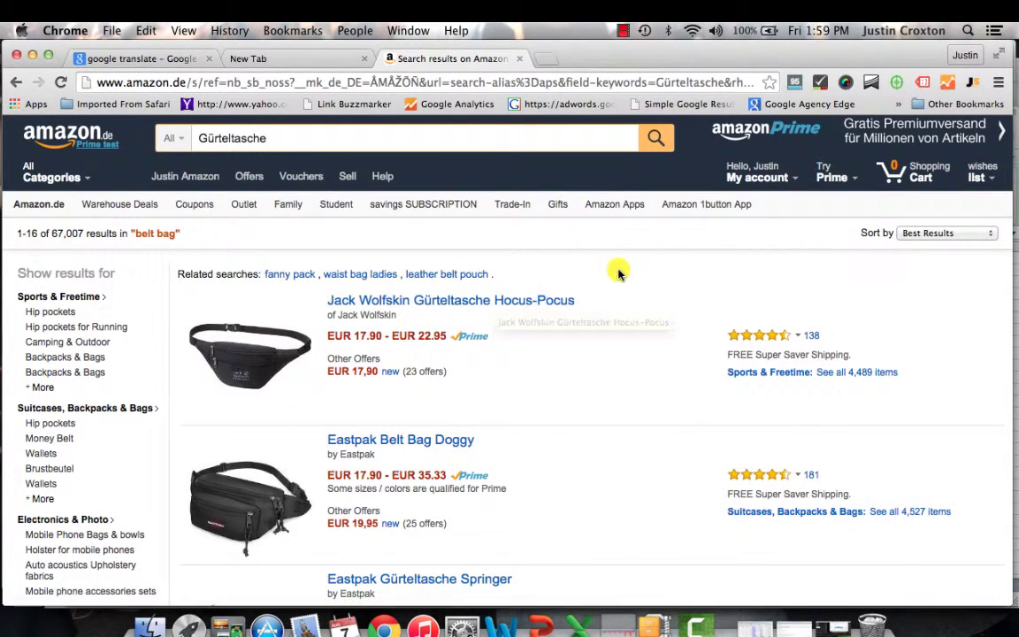
Browse the Jack Wolfskin Hocus-Pocus Gürteltasche product page, then return to the Google translation tab.
{"action": "left_click", "coordinate": [542, 304]}
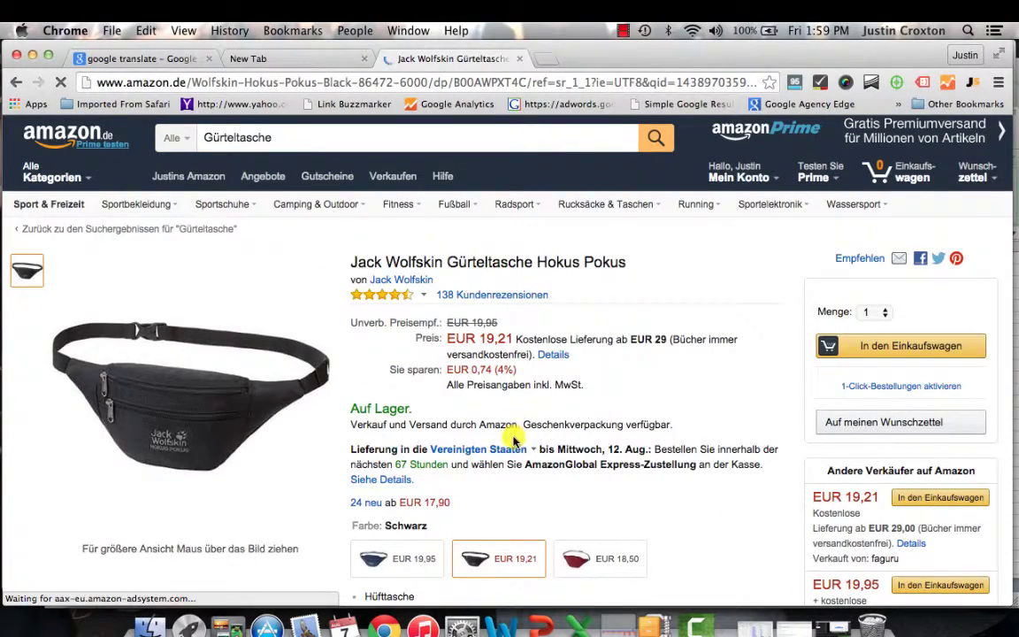
{"action": "scroll", "coordinate": [513, 439], "scroll_direction": "down", "scroll_amount": 4}
{"action": "scroll", "coordinate": [512, 440], "scroll_direction": "down", "scroll_amount": 15}
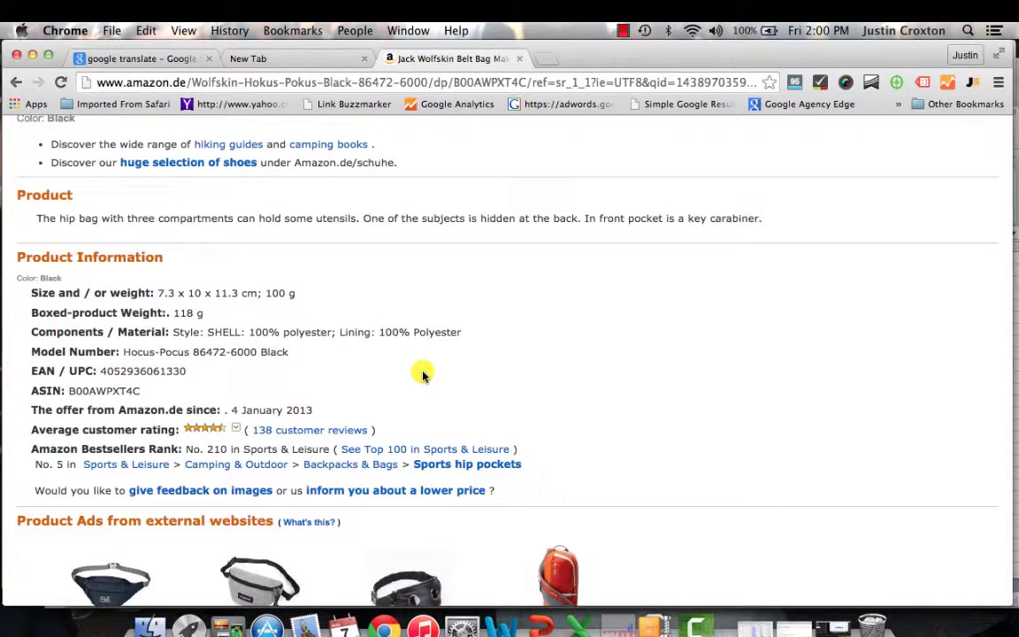
{"action": "scroll", "coordinate": [422, 375], "scroll_direction": "up", "scroll_amount": 1}
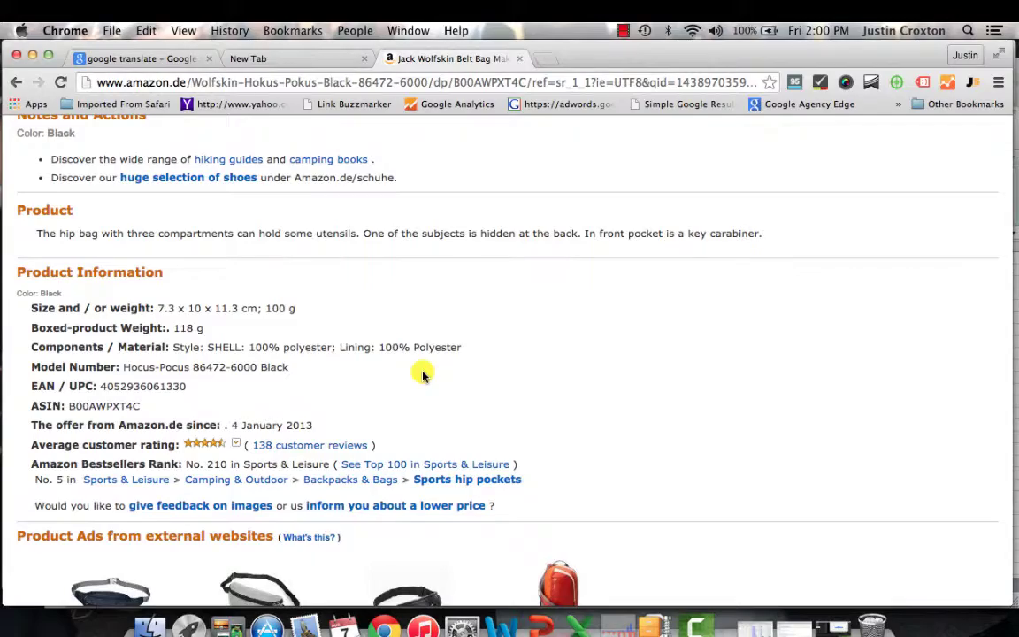
{"action": "scroll", "coordinate": [504, 352], "scroll_direction": "up", "scroll_amount": 15}
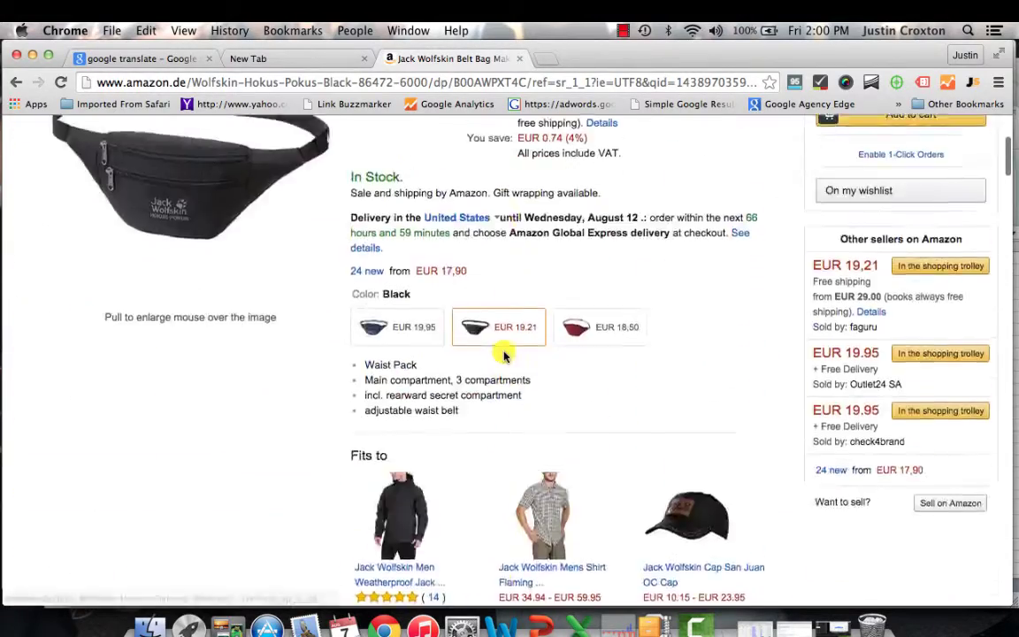
{"action": "scroll", "coordinate": [505, 354], "scroll_direction": "down", "scroll_amount": 4}
{"action": "scroll", "coordinate": [505, 352], "scroll_direction": "up", "scroll_amount": 3}
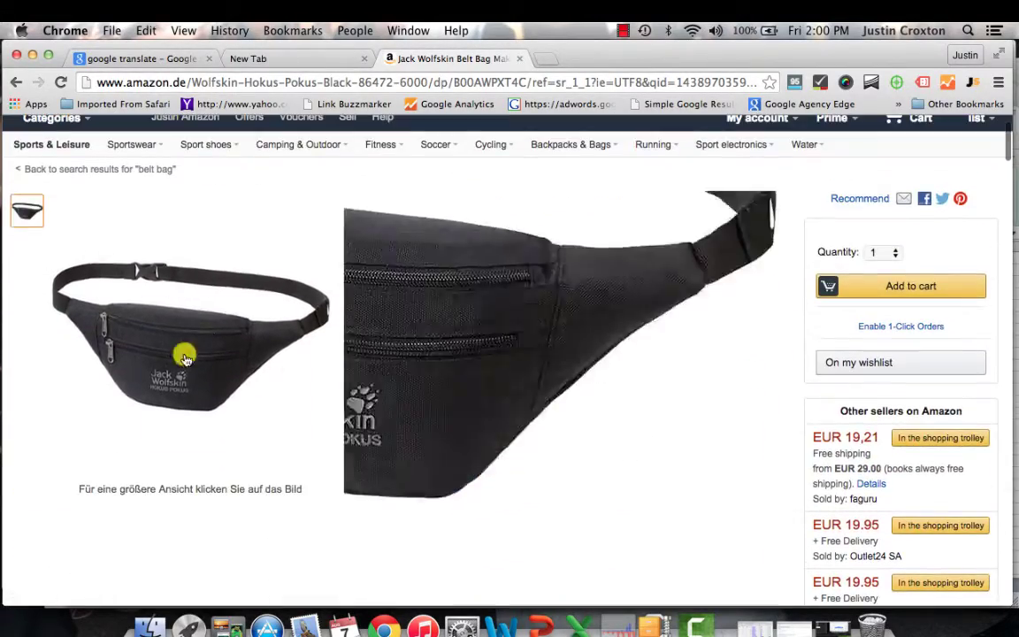
{"action": "scroll", "coordinate": [596, 405], "scroll_direction": "down", "scroll_amount": 5}
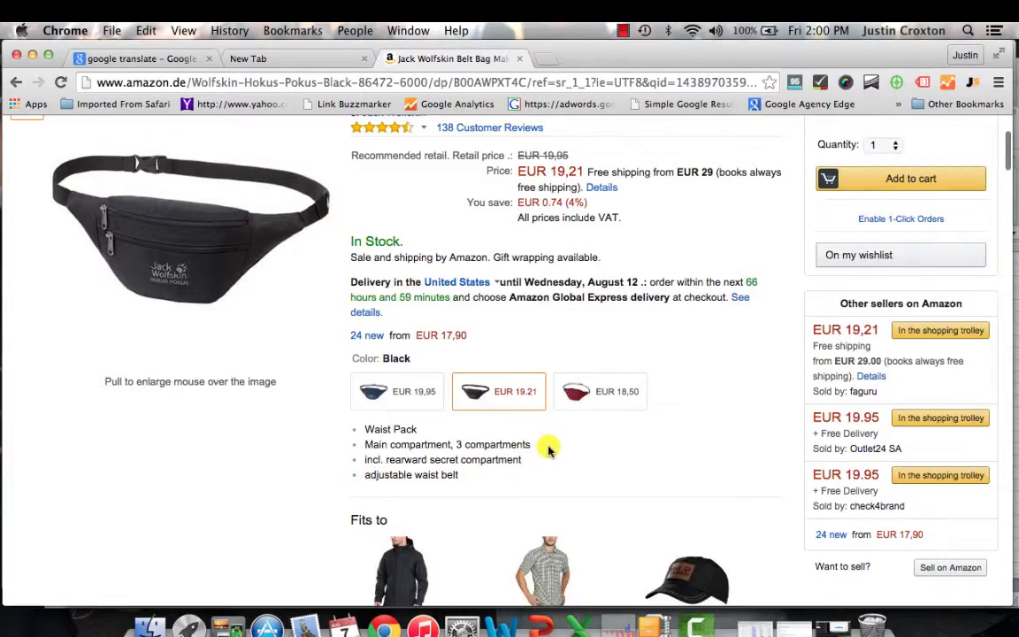
{"action": "scroll", "coordinate": [550, 451], "scroll_direction": "down", "scroll_amount": 3}
{"action": "scroll", "coordinate": [549, 452], "scroll_direction": "down", "scroll_amount": 15}
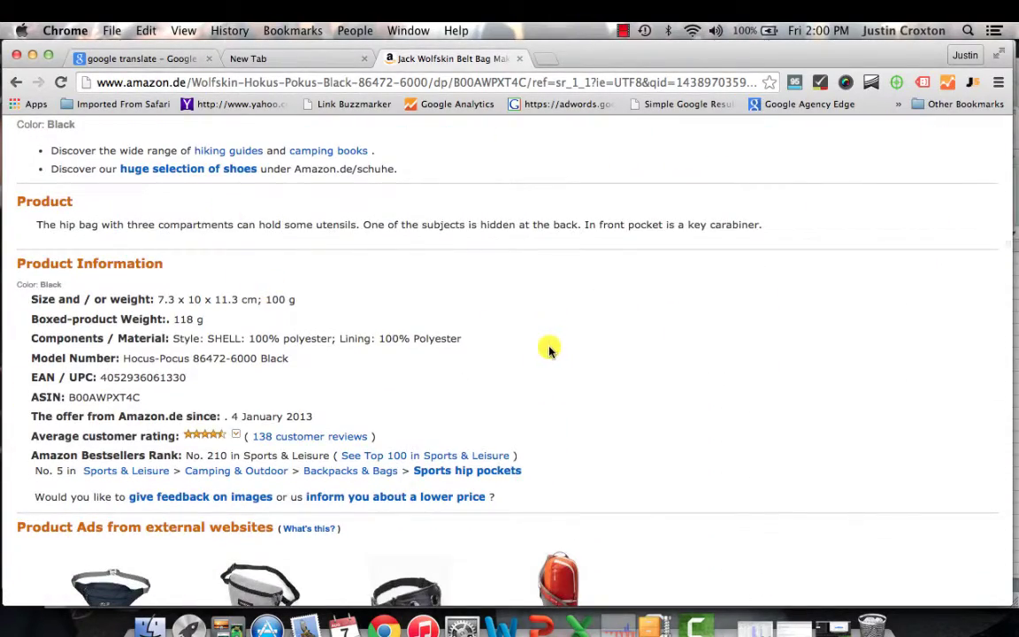
{"action": "scroll", "coordinate": [548, 348], "scroll_direction": "up", "scroll_amount": 20}
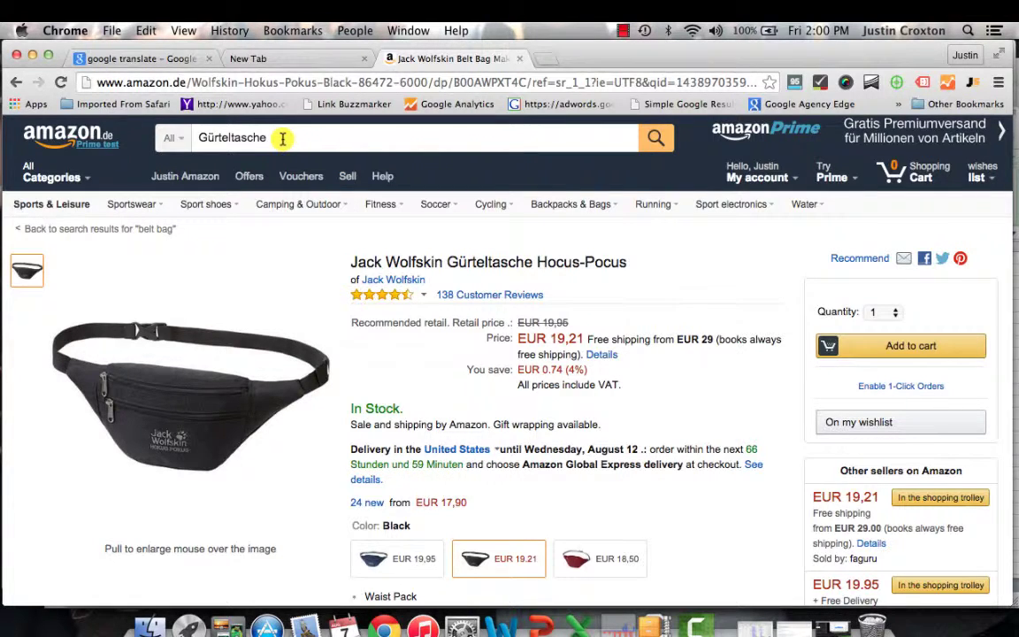
{"action": "left_click_drag", "start_coordinate": [283, 137], "coordinate": [180, 137]}
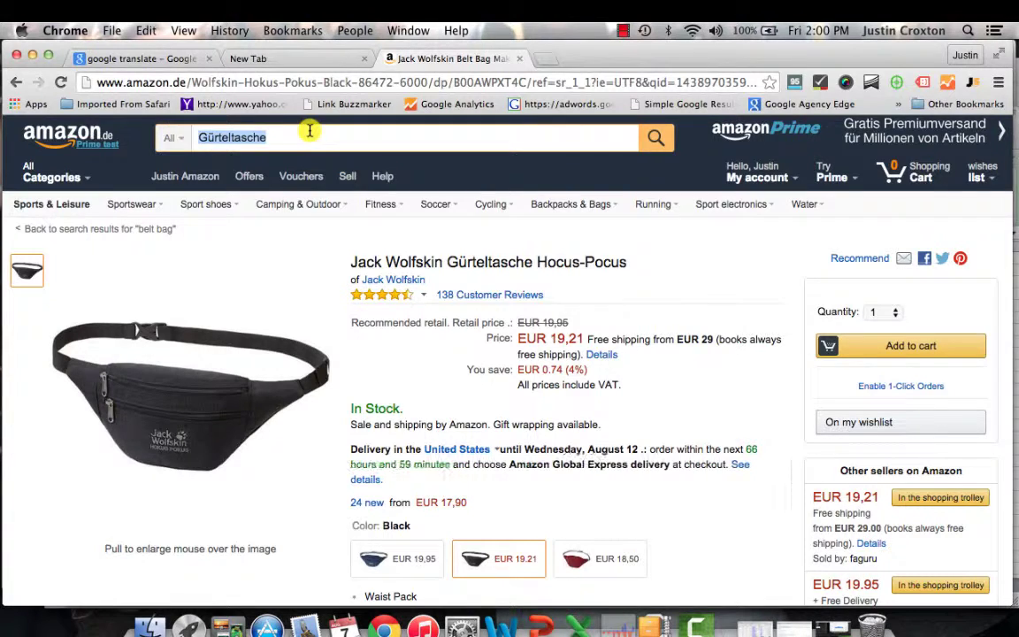
{"action": "left_click", "coordinate": [143, 58]}
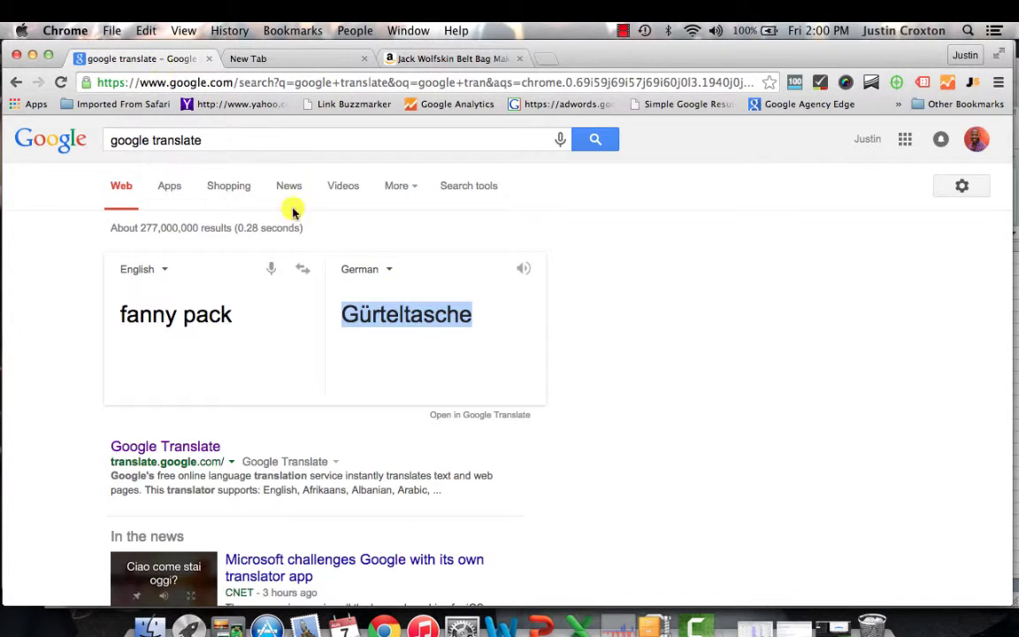
Open translate.google.com from the Google Translate search result.
{"action": "left_click", "coordinate": [180, 451]}
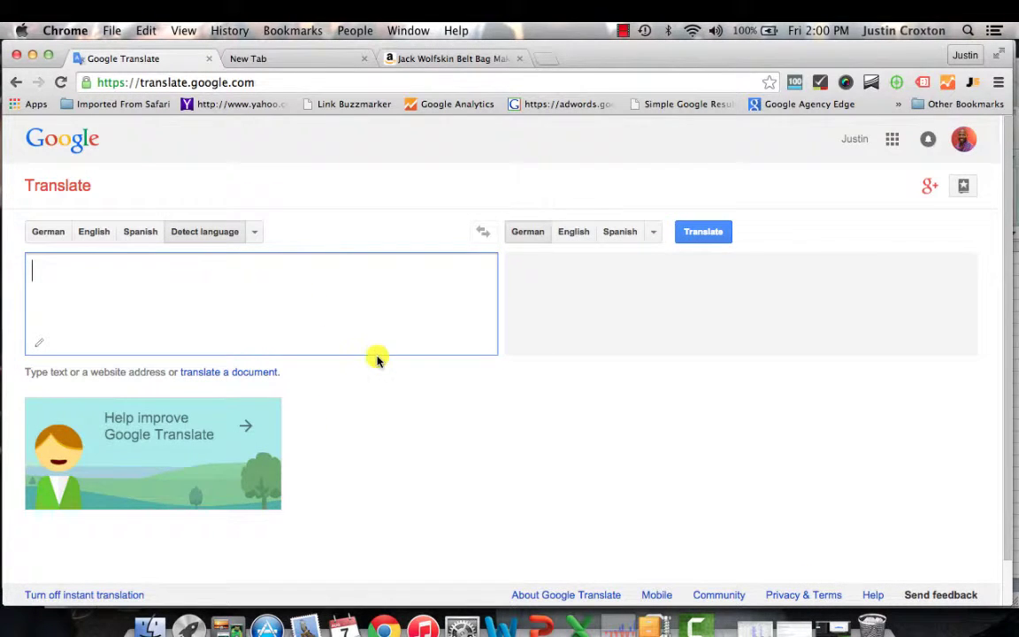
{"action": "scroll", "coordinate": [376, 358], "scroll_direction": "down", "scroll_amount": 1}
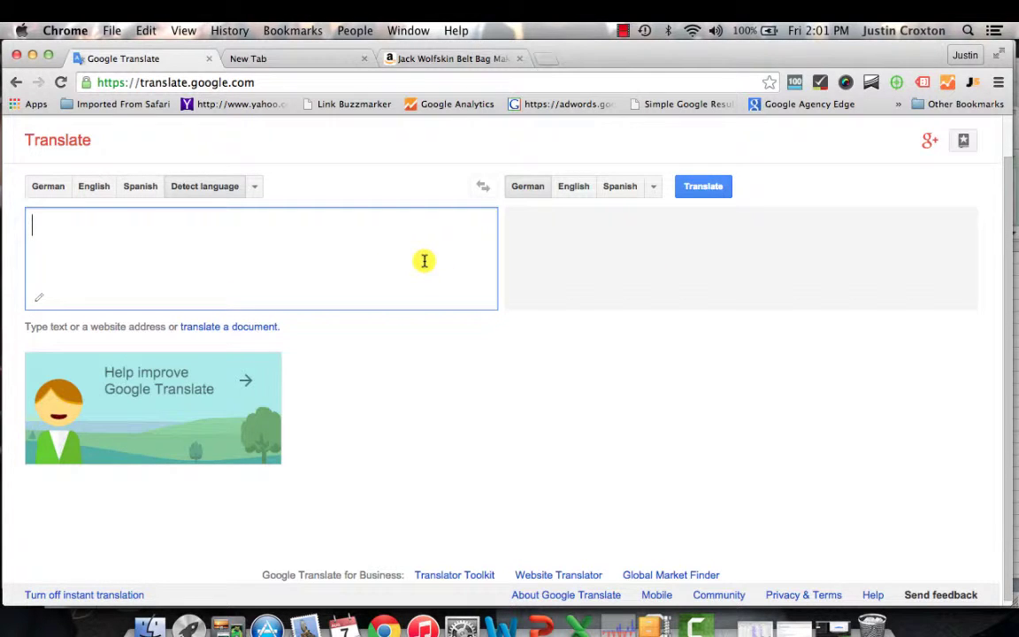
Enter a greeting to the buyer and 'Thank you for purchasing my item on amazon.de.' for German translation.
{"action": "type", "text": "Hello Justin,"}
{"action": "key", "text": "Return"}
{"action": "key", "text": "Return"}
{"action": "type", "text": "Thank y"}
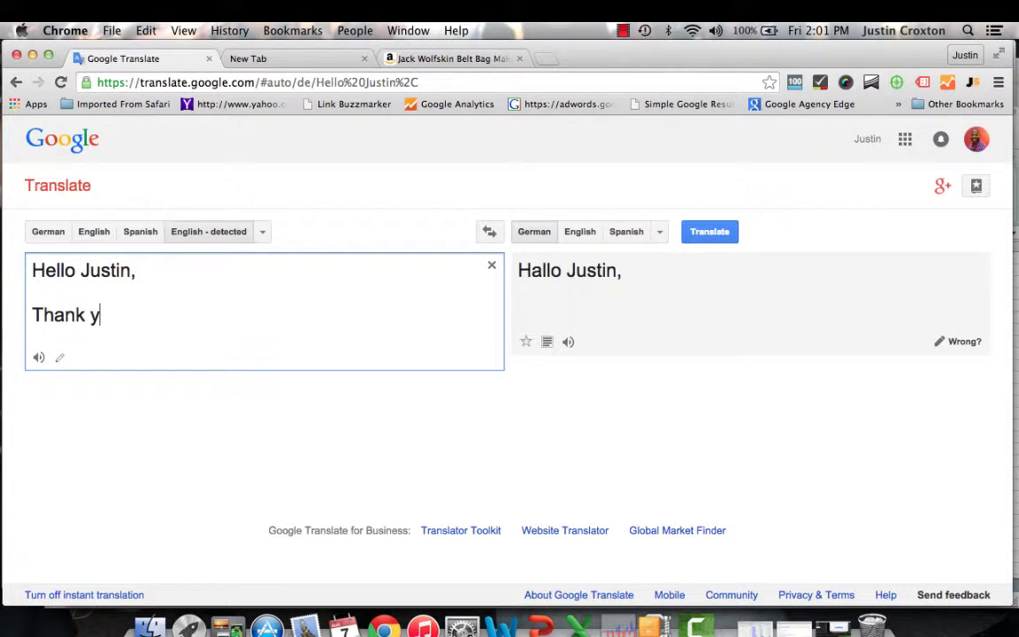
{"action": "type", "text": "ou for purchasin"}
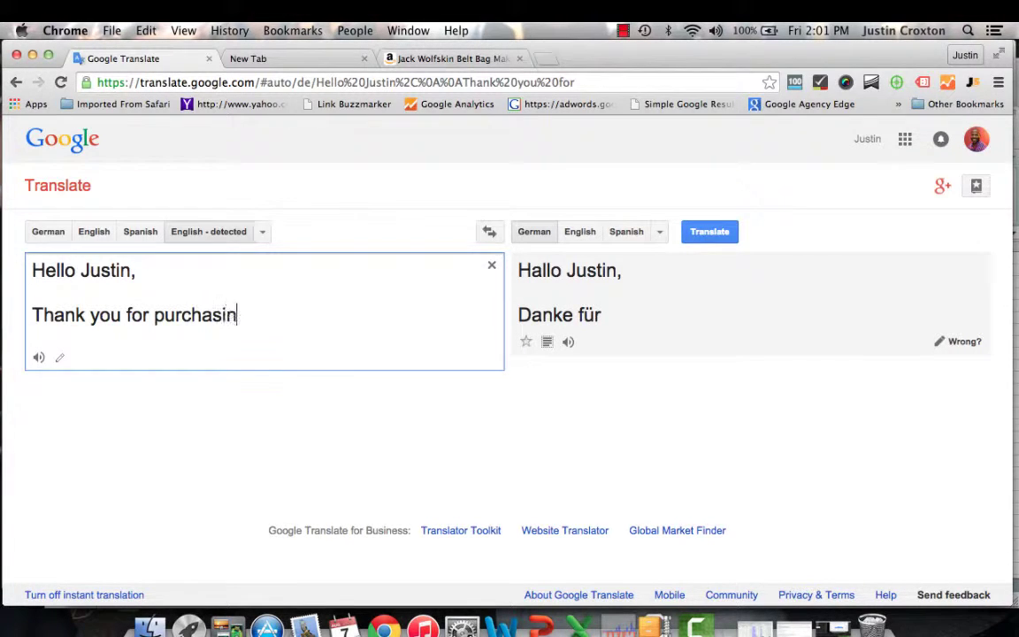
{"action": "type", "text": "g my item on amazon.co"}
{"action": "key", "text": "BackSpace"}
{"action": "type", "text": "de."}
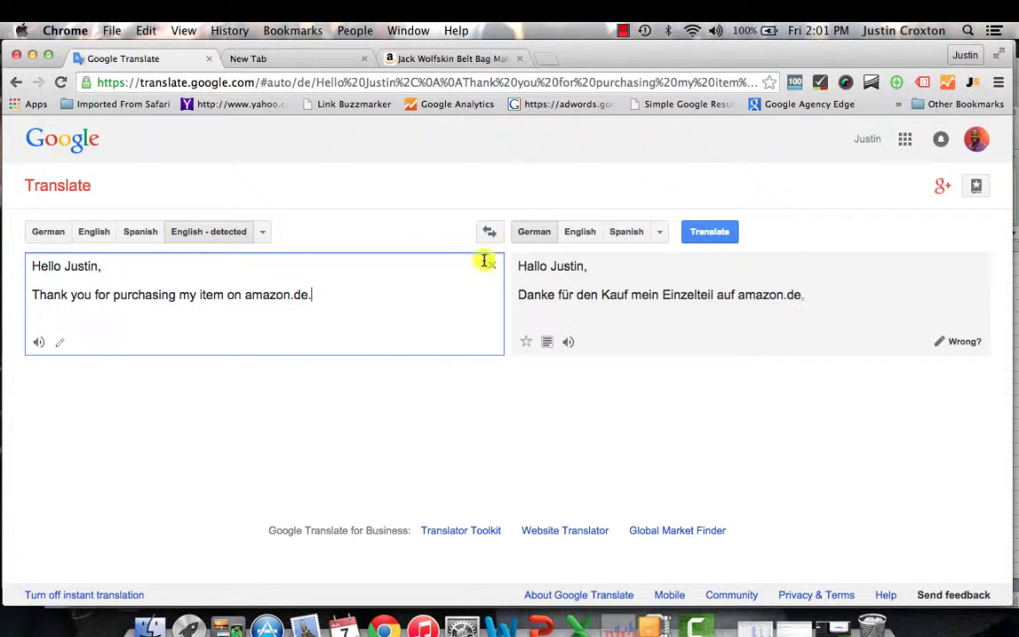
{"action": "left_click", "coordinate": [812, 299]}
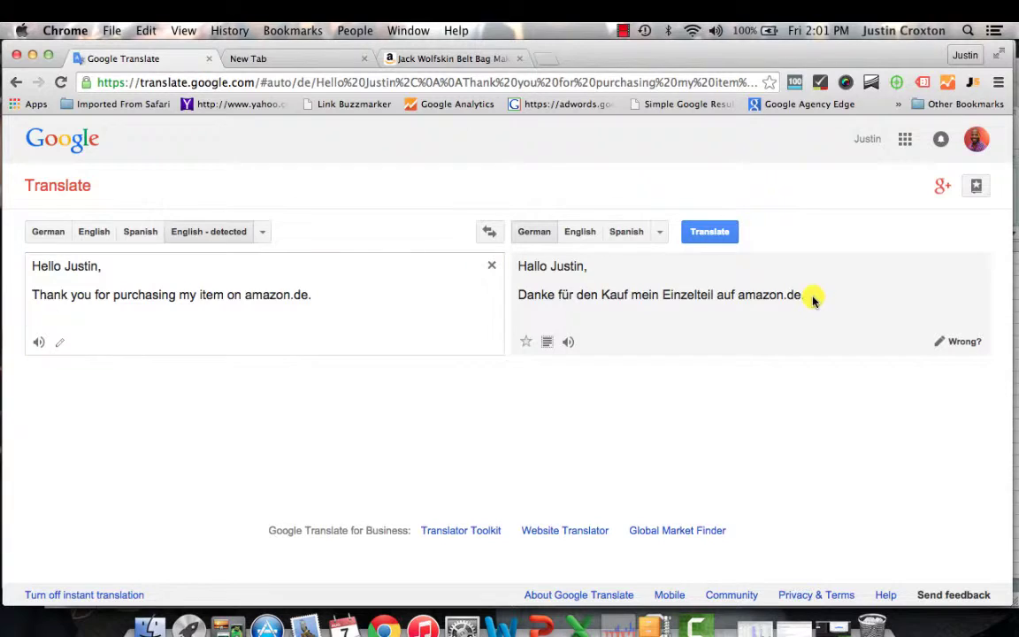